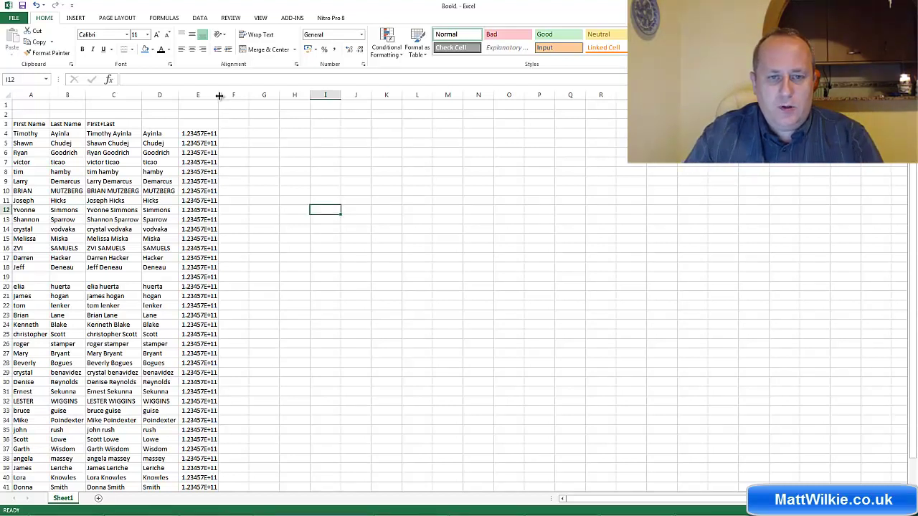
- Narrow column E until its numbers become hash marks, checking the full value in E4
{"action": "left_click_drag", "start_coordinate": [218, 96], "coordinate": [188, 97]}
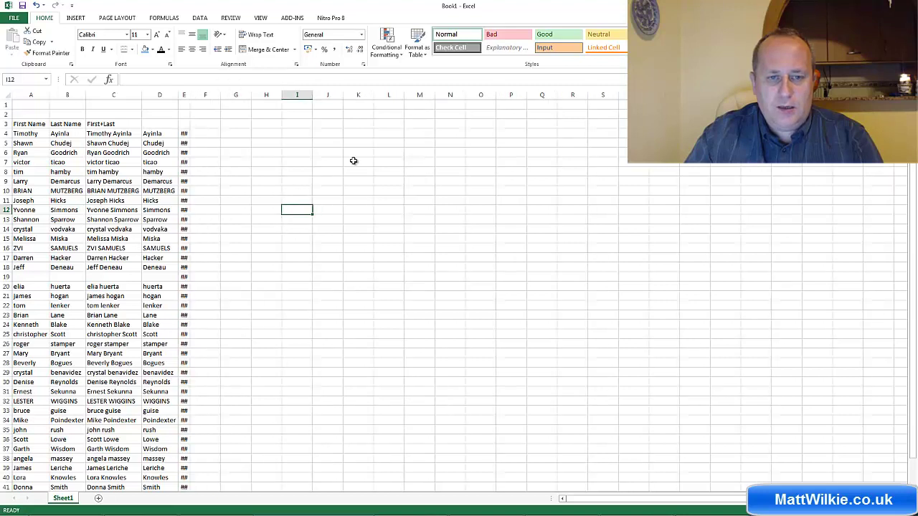
{"action": "left_click", "coordinate": [183, 134]}
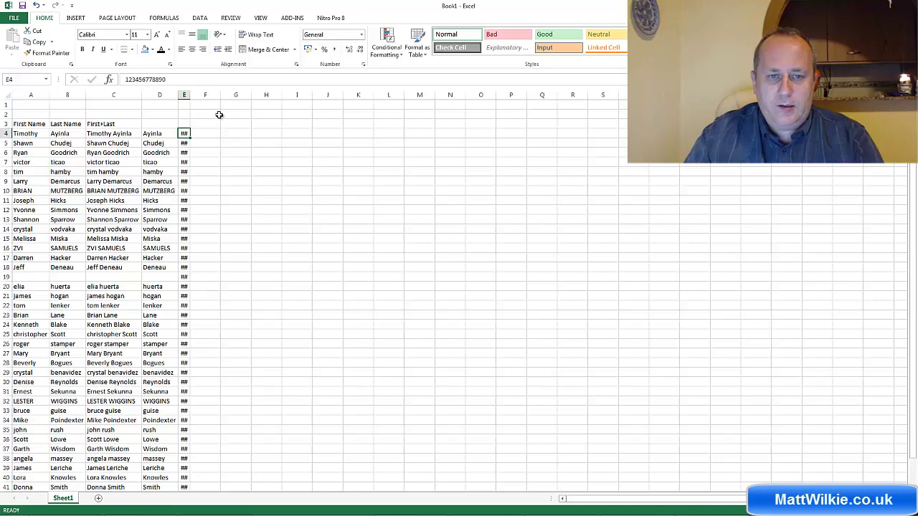
{"action": "left_click", "coordinate": [203, 152]}
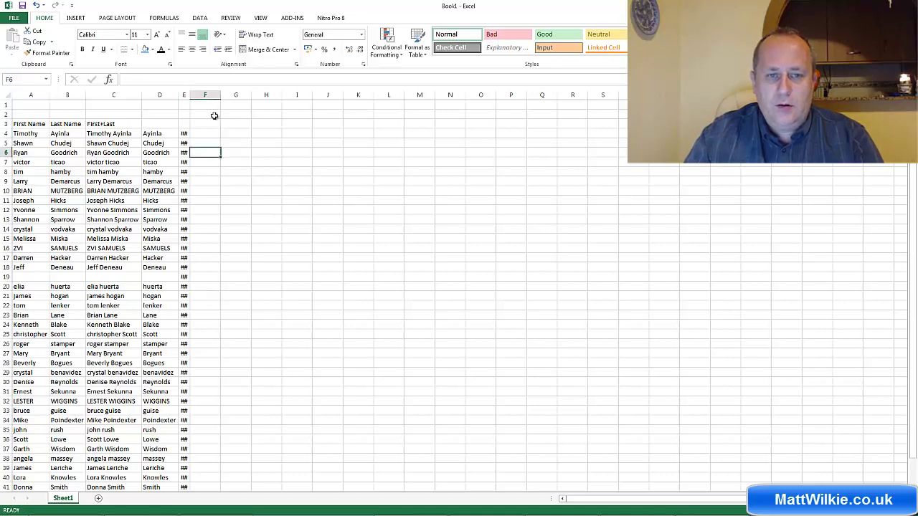
- Widen column E so its numbers show in scientific notation, checking cell E6
{"action": "left_click", "coordinate": [183, 95]}
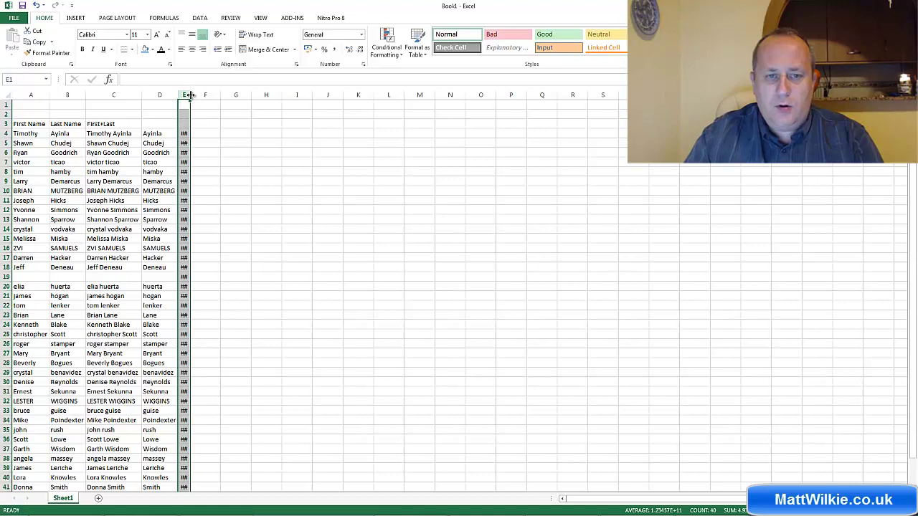
{"action": "left_click_drag", "start_coordinate": [190, 95], "coordinate": [218, 95]}
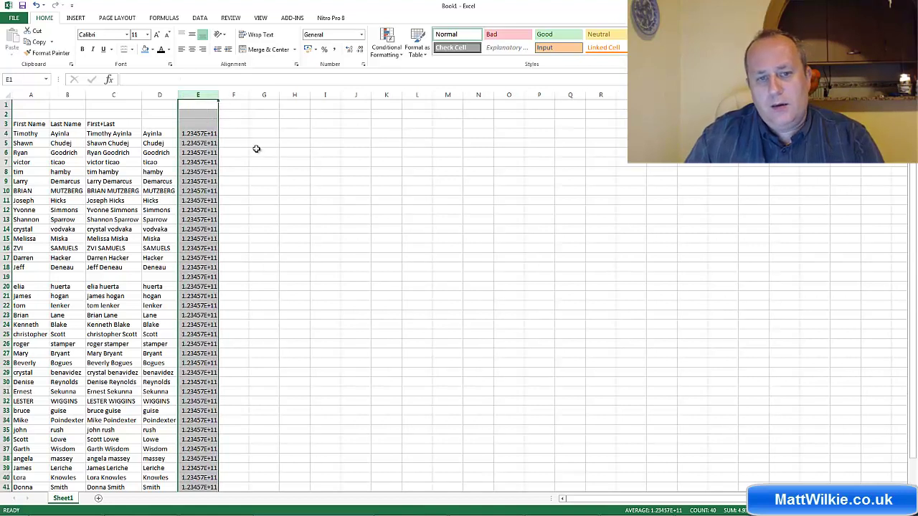
{"action": "left_click", "coordinate": [201, 153]}
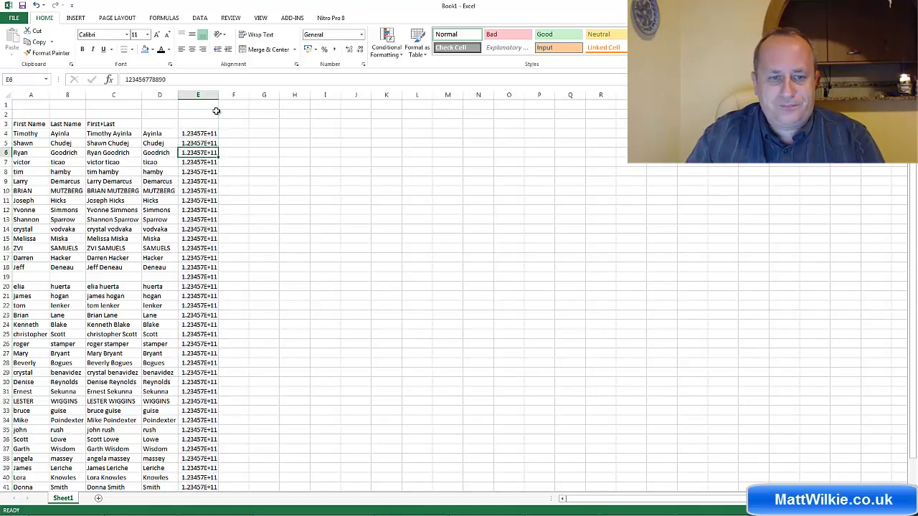
- Resize columns unevenly: shrink E to a sliver, narrow C to cut names, overwiden A
{"action": "left_click_drag", "start_coordinate": [217, 95], "coordinate": [183, 98]}
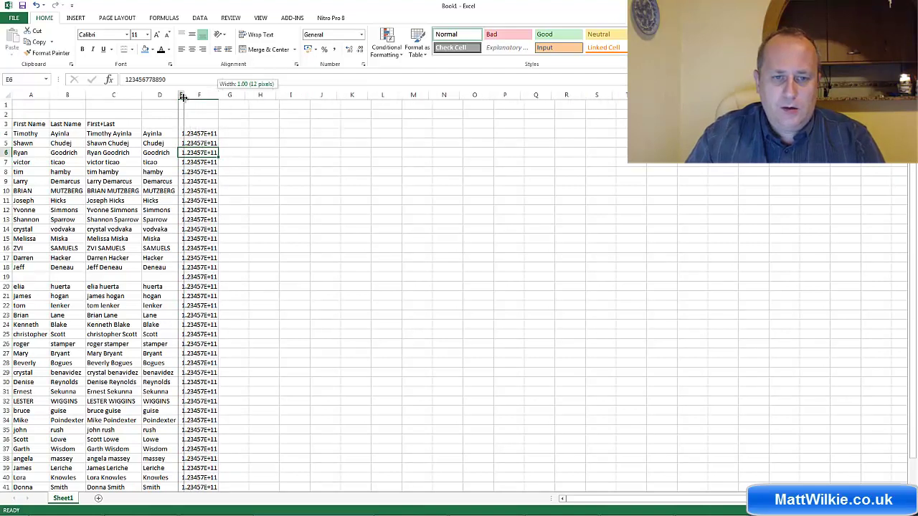
{"action": "left_click_drag", "start_coordinate": [183, 98], "coordinate": [281, 95]}
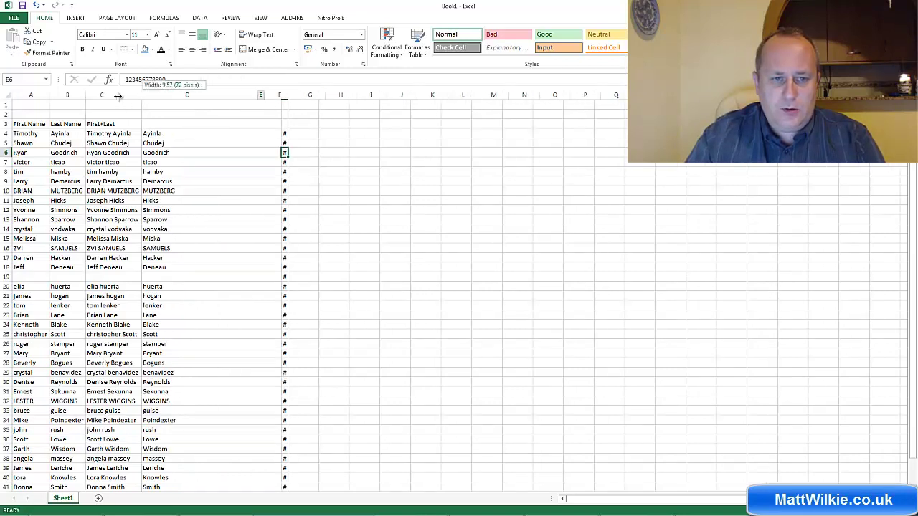
{"action": "left_click_drag", "start_coordinate": [142, 96], "coordinate": [117, 96]}
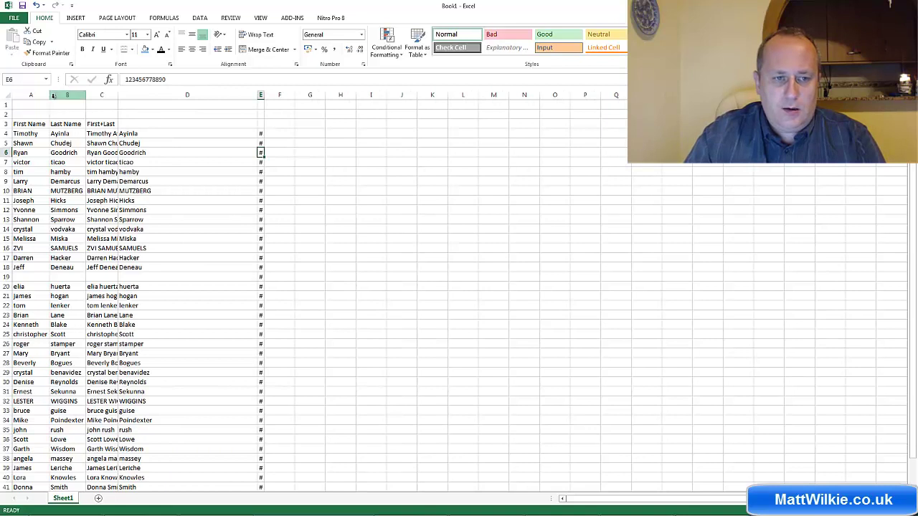
{"action": "mouse_move", "coordinate": [49, 96]}
{"action": "left_mouse_down"}
{"action": "mouse_move", "coordinate": [108, 95]}
{"action": "mouse_move", "coordinate": [97, 94]}
{"action": "left_mouse_up"}
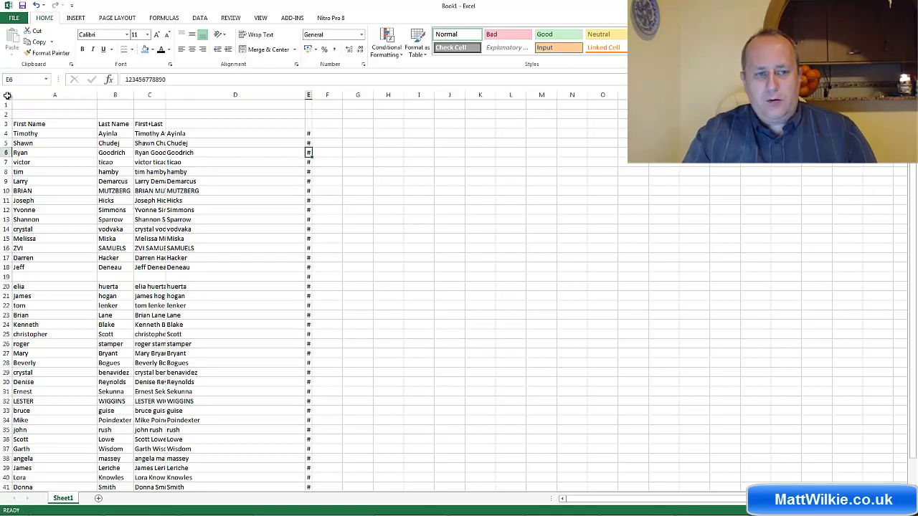
- Select the whole sheet and auto-fit all columns to their contents
{"action": "left_click", "coordinate": [8, 96]}
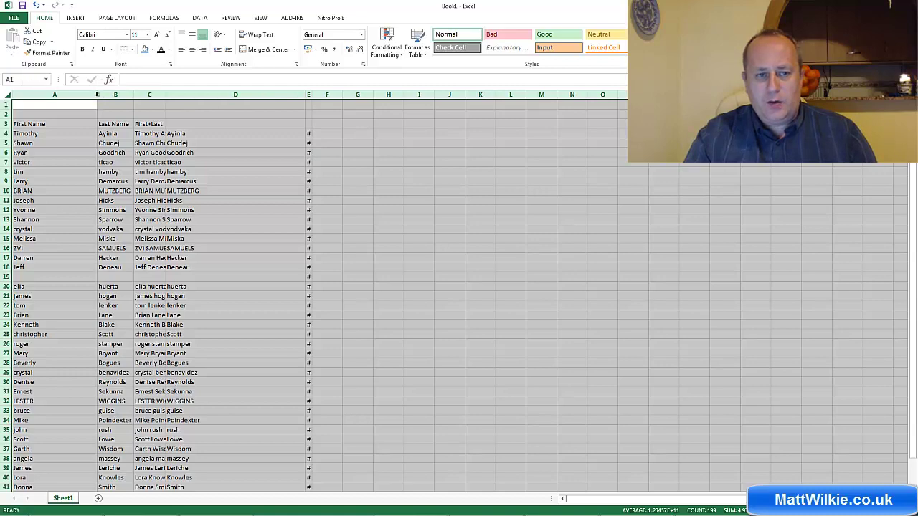
{"action": "double_click", "coordinate": [96, 95]}
{"action": "left_click", "coordinate": [264, 162]}
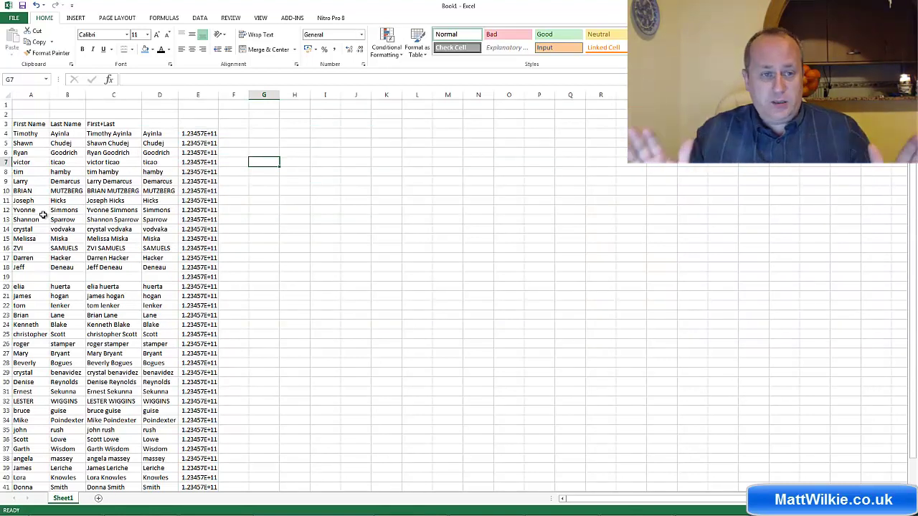
- Hide column E using its right-click menu
{"action": "left_click", "coordinate": [233, 144]}
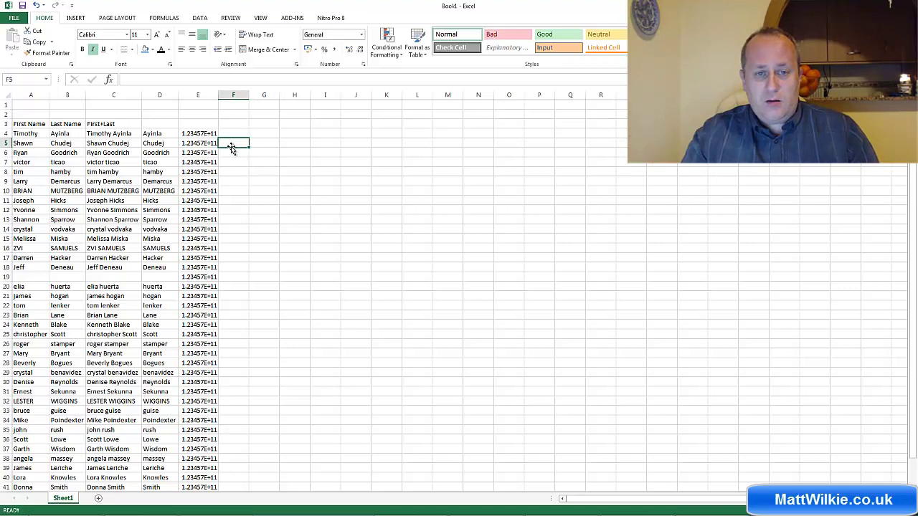
{"action": "left_click", "coordinate": [198, 94]}
{"action": "right_click", "coordinate": [198, 95]}
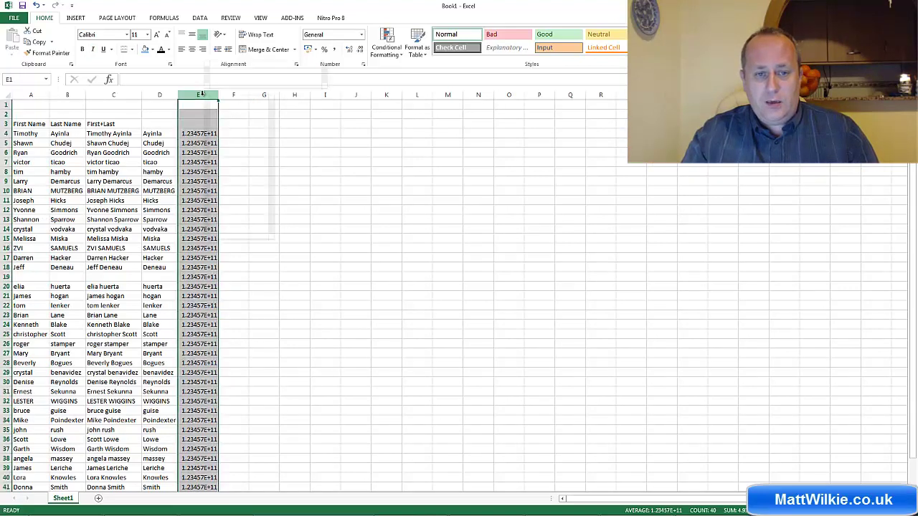
{"action": "left_click", "coordinate": [226, 221]}
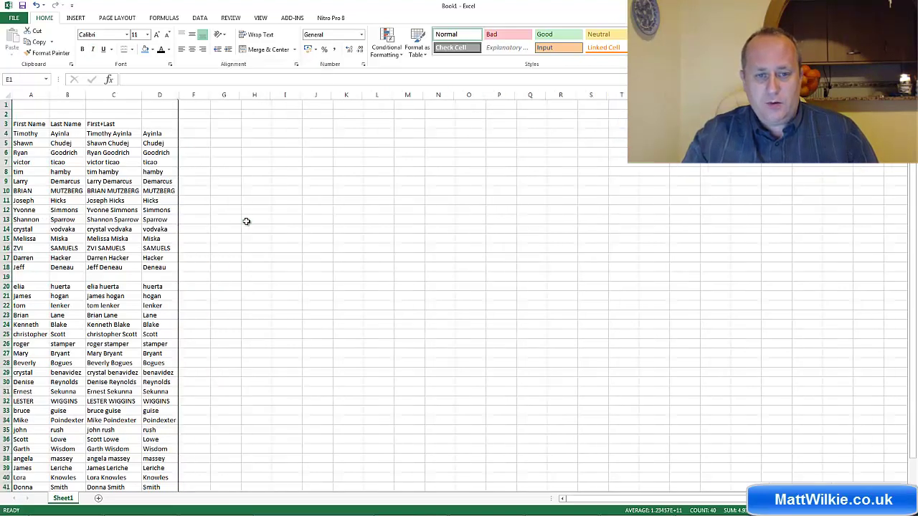
{"action": "left_click", "coordinate": [228, 214]}
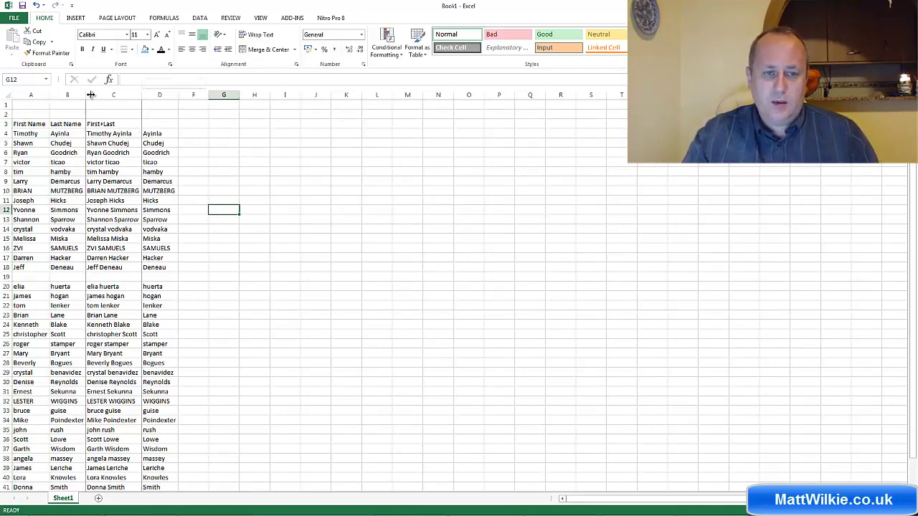
- Narrow column C so its text is cut off and widen column B
{"action": "left_click_drag", "start_coordinate": [144, 96], "coordinate": [106, 95]}
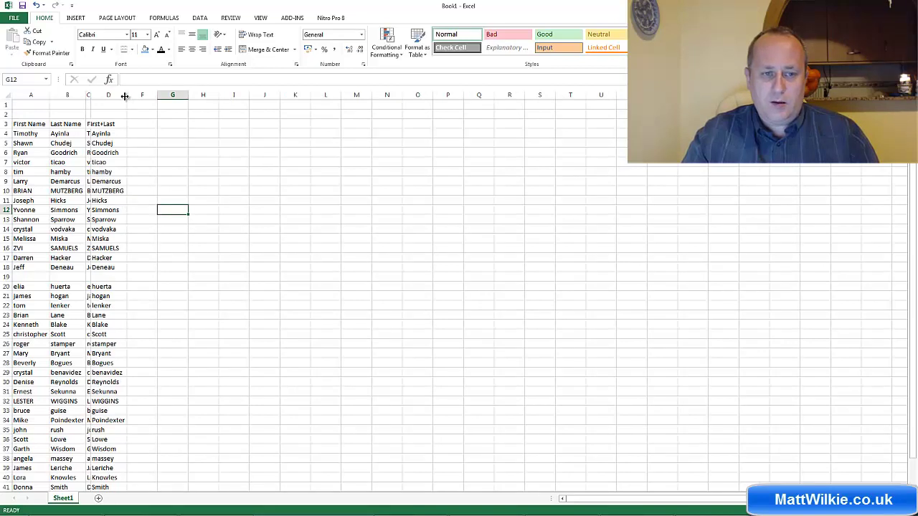
{"action": "left_click", "coordinate": [67, 95]}
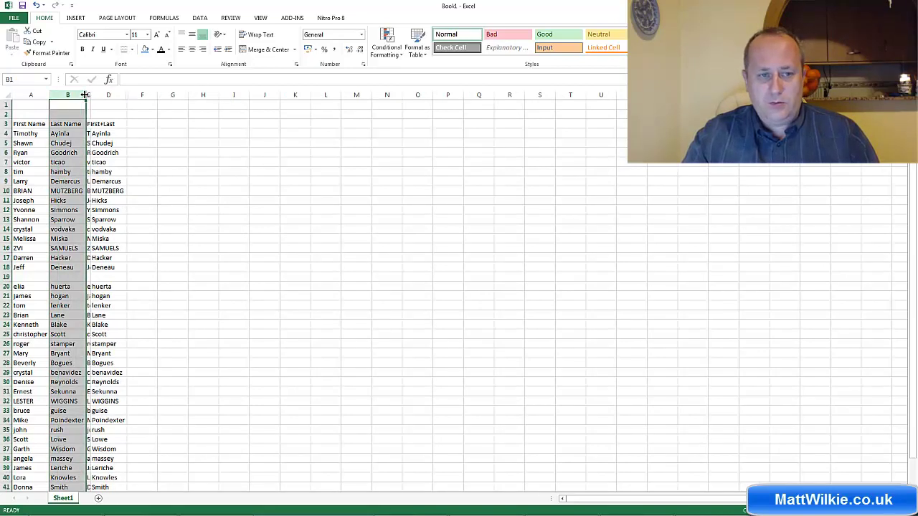
{"action": "left_click_drag", "start_coordinate": [84, 95], "coordinate": [159, 96]}
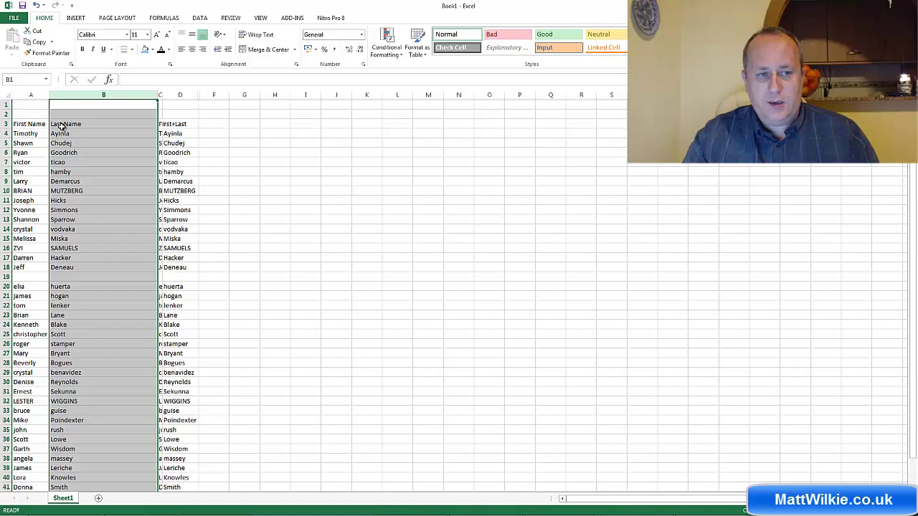
- Select the entire sheet and auto-fit every column again
{"action": "left_click", "coordinate": [36, 105]}
{"action": "left_click", "coordinate": [7, 94]}
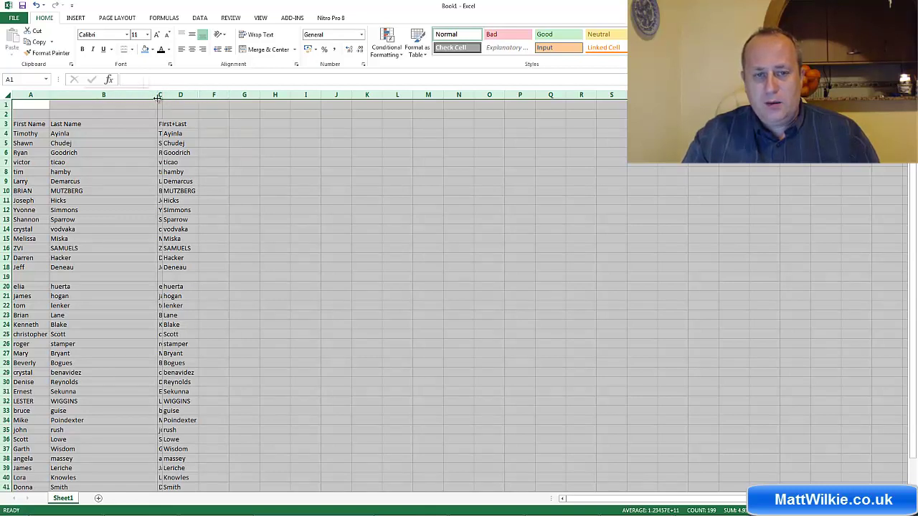
{"action": "double_click", "coordinate": [158, 95]}
{"action": "left_click", "coordinate": [207, 200]}
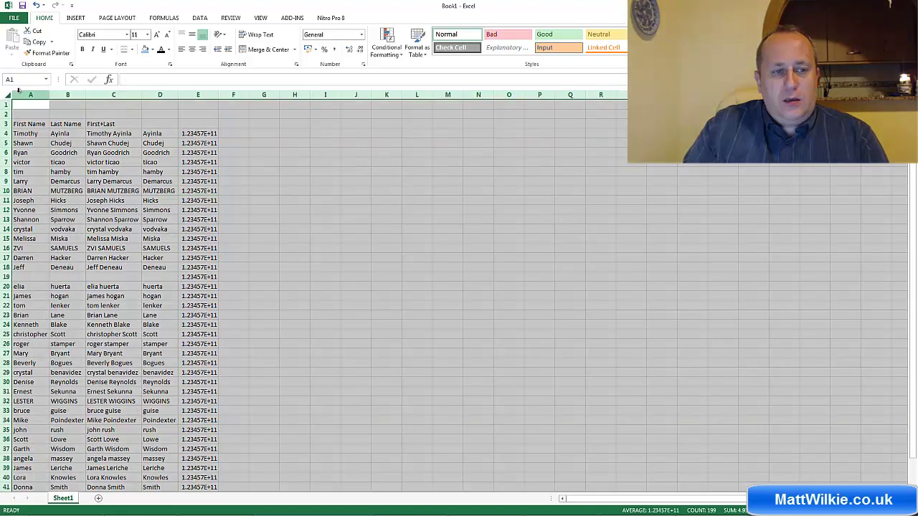
- Inspect a number in column E and the First Name header cell A3
{"action": "left_click", "coordinate": [6, 95]}
{"action": "left_click", "coordinate": [188, 192]}
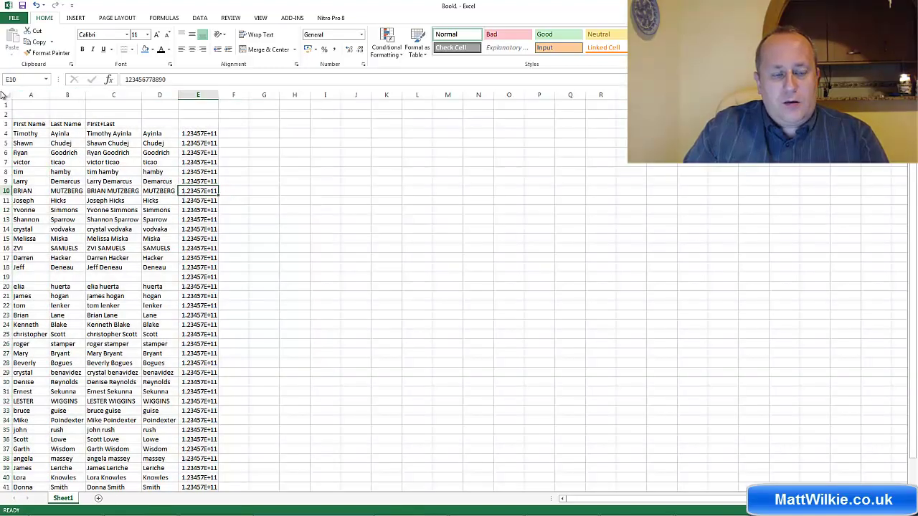
{"action": "left_click", "coordinate": [30, 124]}
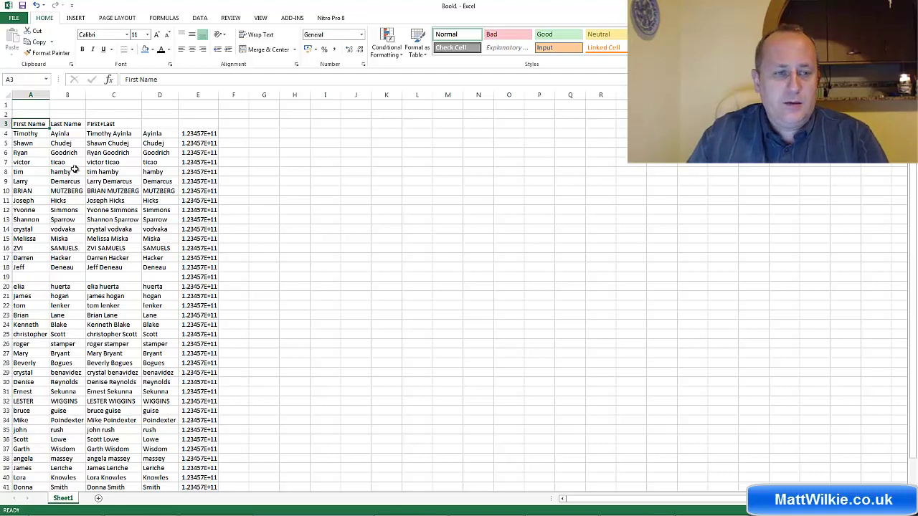
- Make every row about 31.5 points tall so the list looks double-spaced
{"action": "left_click", "coordinate": [7, 95]}
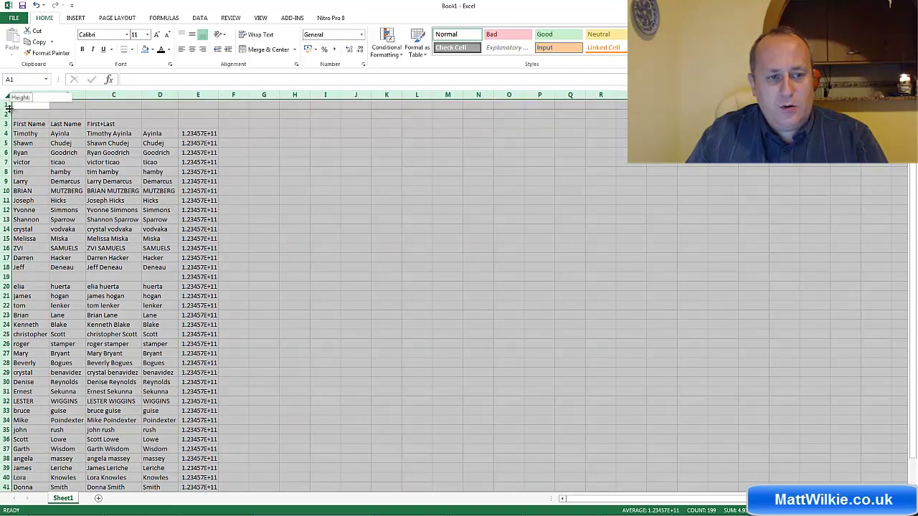
{"action": "mouse_move", "coordinate": [9, 109]}
{"action": "left_mouse_down"}
{"action": "mouse_move", "coordinate": [7, 130]}
{"action": "mouse_move", "coordinate": [7, 119]}
{"action": "left_mouse_up"}
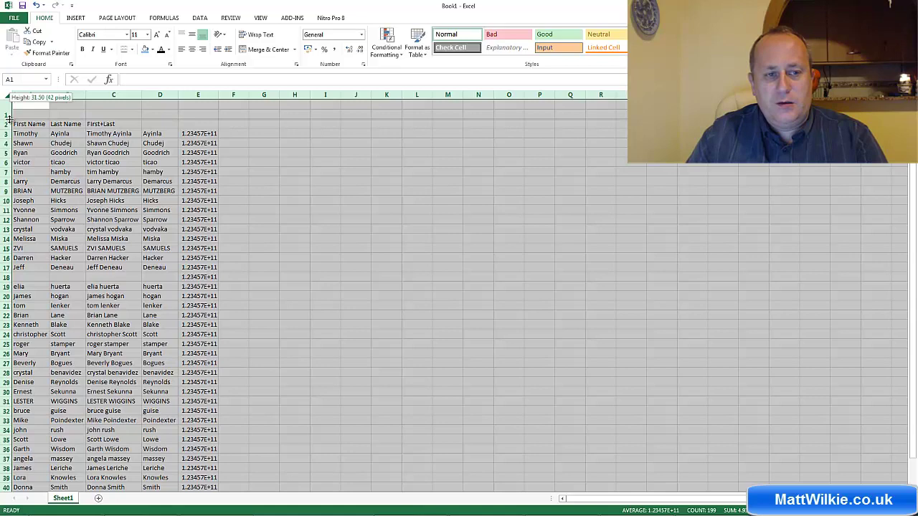
{"action": "left_click_drag", "start_coordinate": [7, 118], "coordinate": [7, 121]}
{"action": "left_click", "coordinate": [426, 290]}
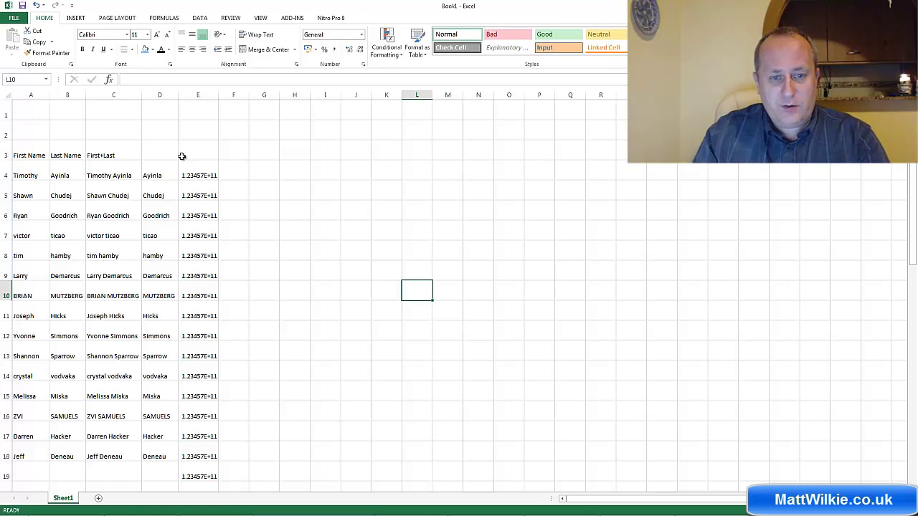
- Check cells E4 and E5, then make row 12 much taller and row 8 shorter
{"action": "left_click", "coordinate": [200, 166]}
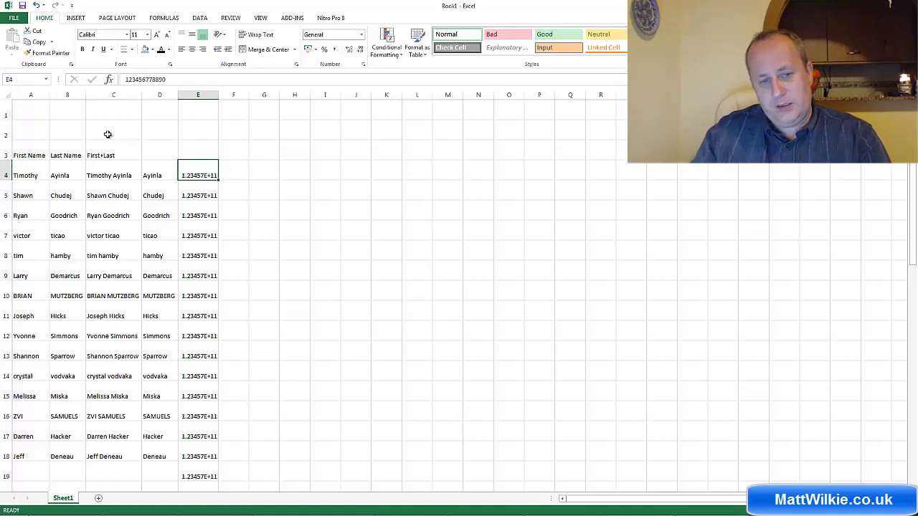
{"action": "left_click", "coordinate": [209, 192]}
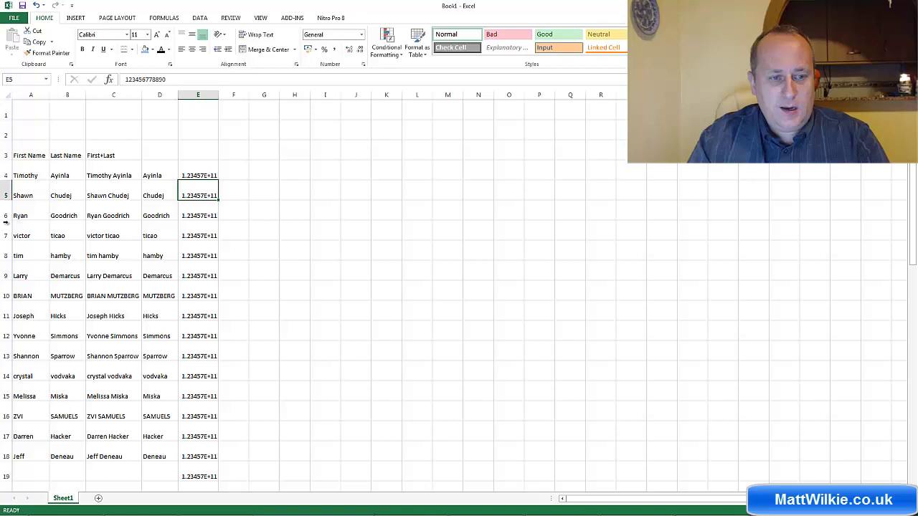
{"action": "left_click_drag", "start_coordinate": [7, 346], "coordinate": [7, 381]}
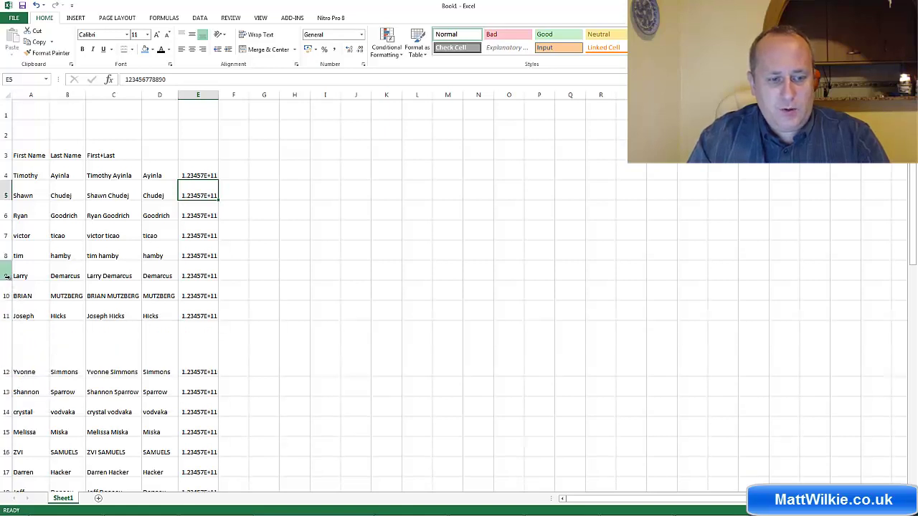
{"action": "left_click_drag", "start_coordinate": [7, 265], "coordinate": [8, 256]}
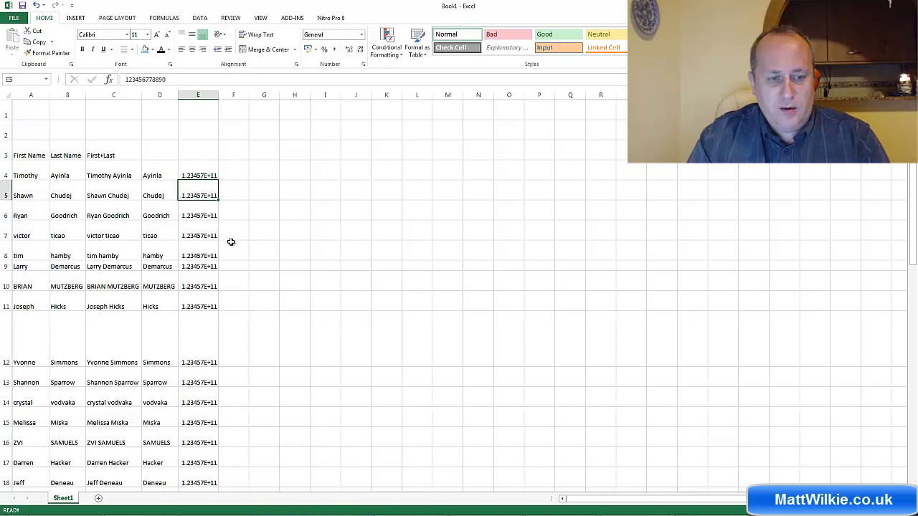
- Select the whole sheet and auto-fit all row heights back to uniform
{"action": "left_click", "coordinate": [6, 94]}
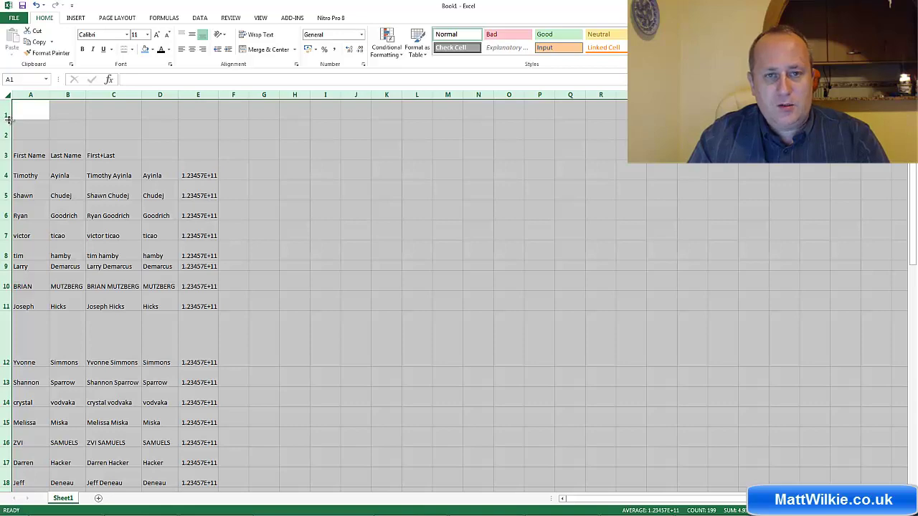
{"action": "double_click", "coordinate": [8, 120]}
{"action": "left_click", "coordinate": [386, 248]}
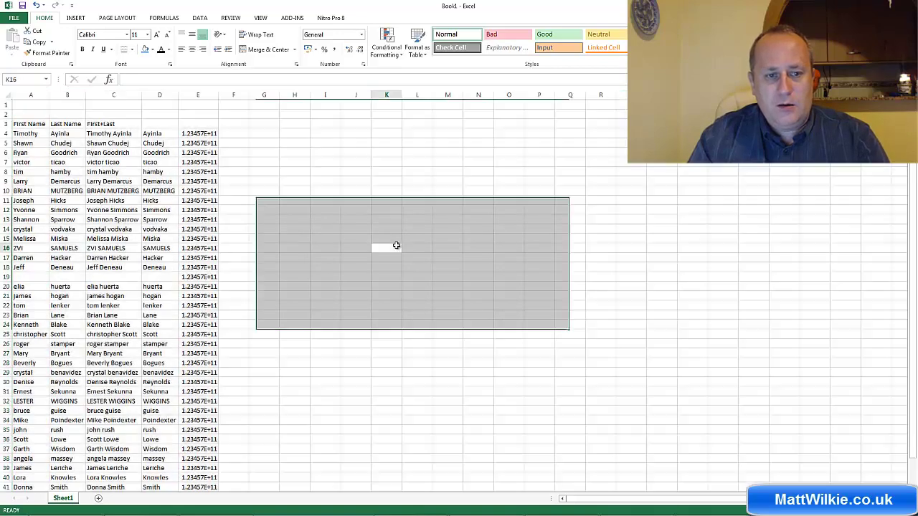